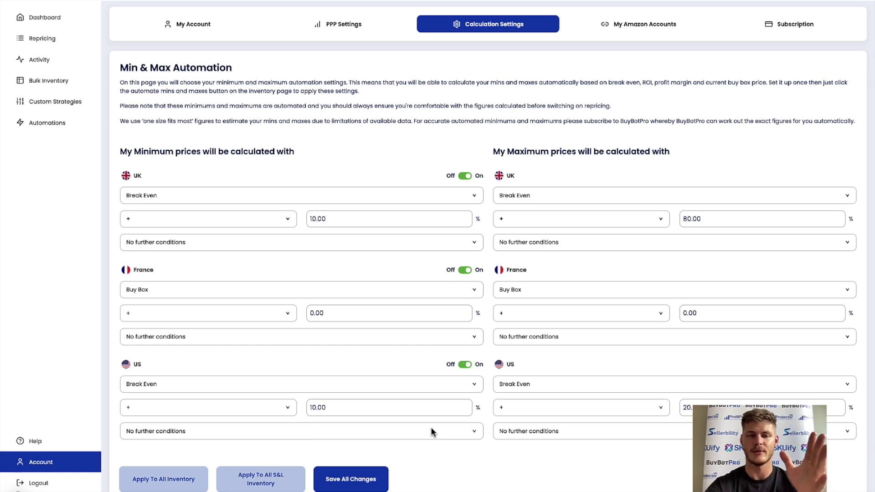
pyautogui.click(358, 195)
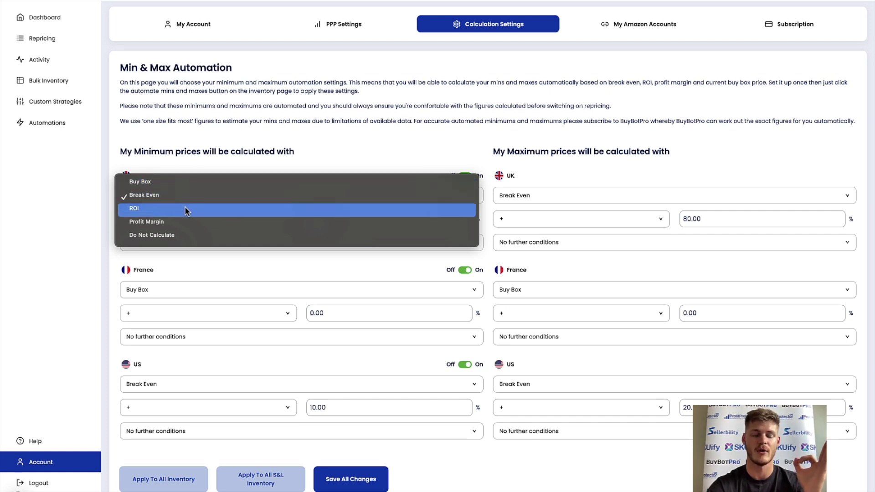
pyautogui.click(156, 236)
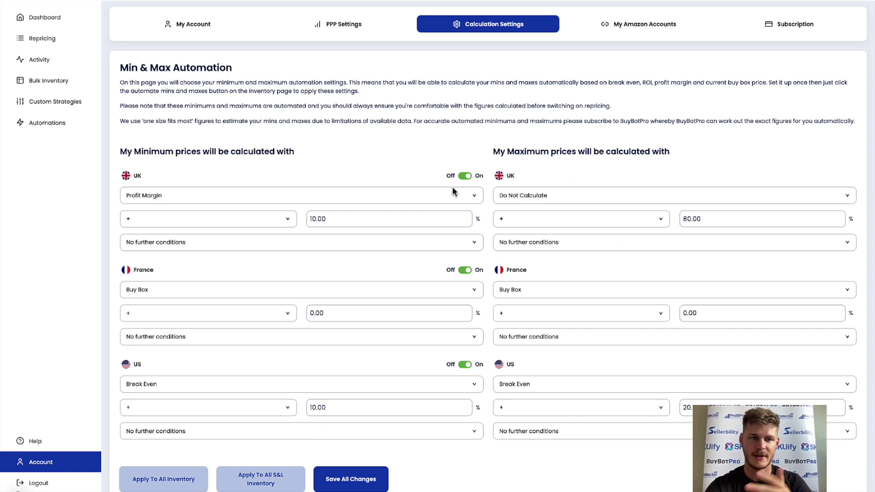
pyautogui.click(344, 197)
pyautogui.click(322, 168)
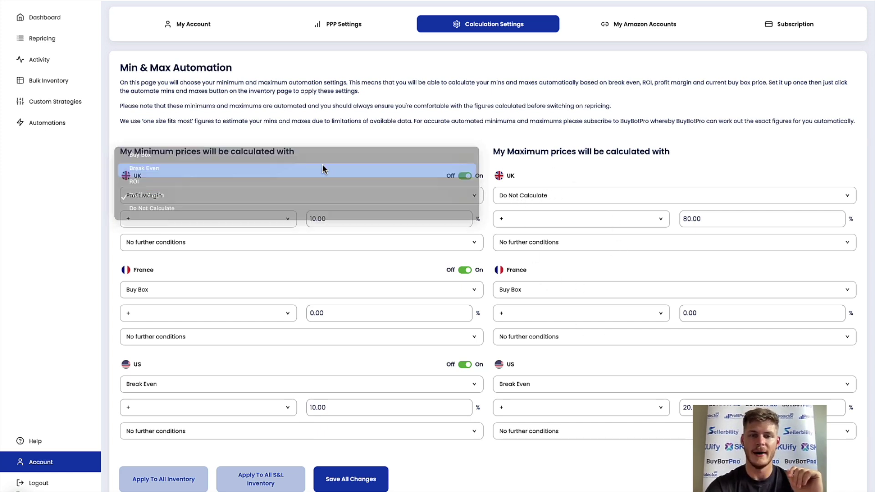
pyautogui.click(498, 194)
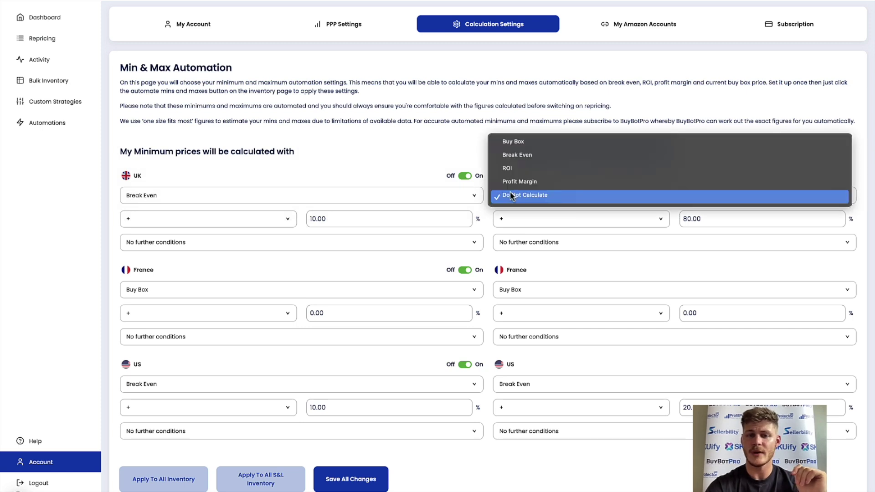
pyautogui.click(516, 153)
pyautogui.click(267, 221)
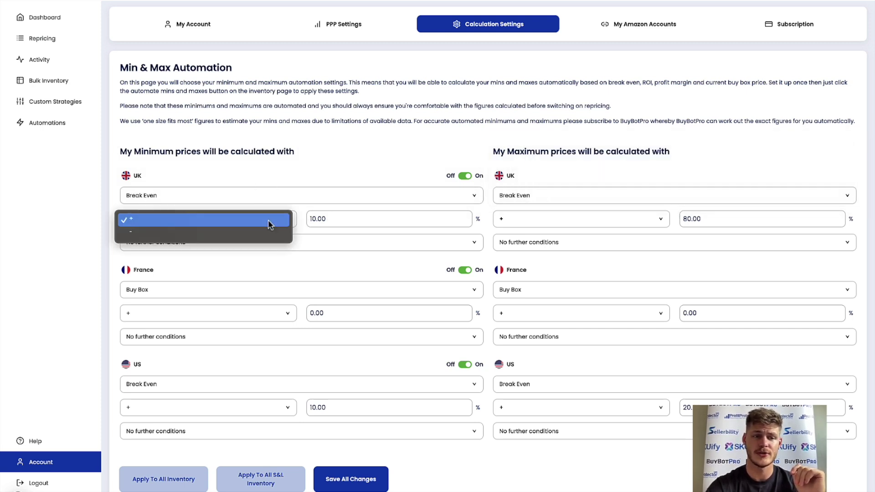
pyautogui.click(297, 216)
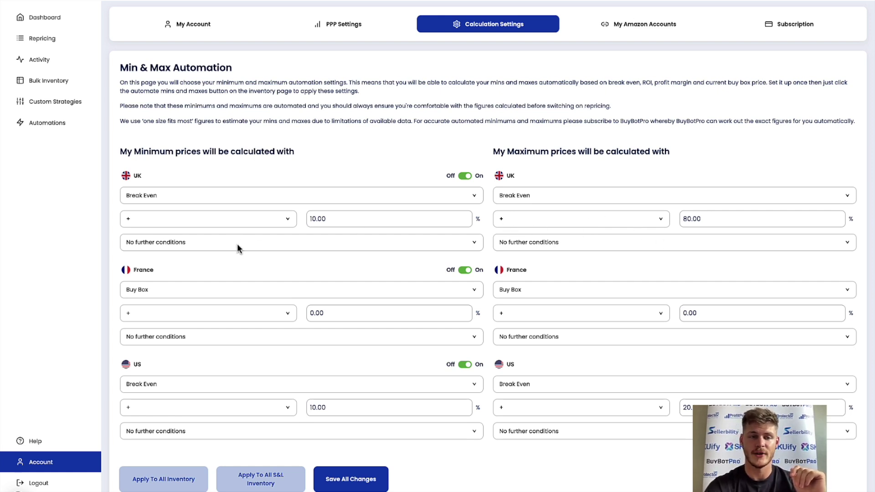
pyautogui.click(240, 193)
pyautogui.click(228, 180)
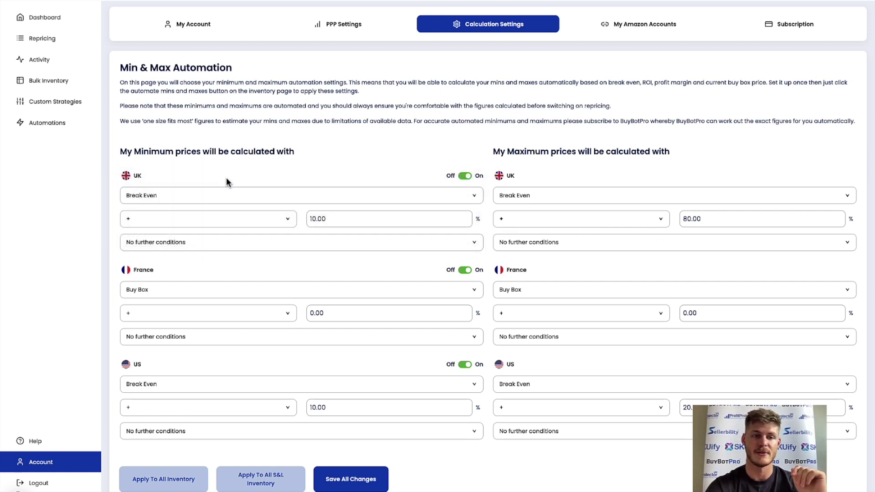
pyautogui.click(220, 213)
pyautogui.click(210, 228)
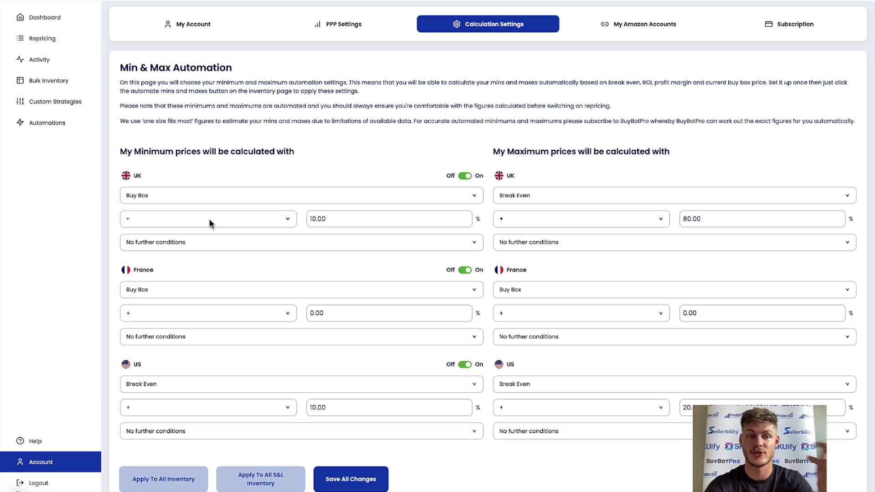
pyautogui.click(209, 219)
pyautogui.click(203, 205)
pyautogui.click(203, 201)
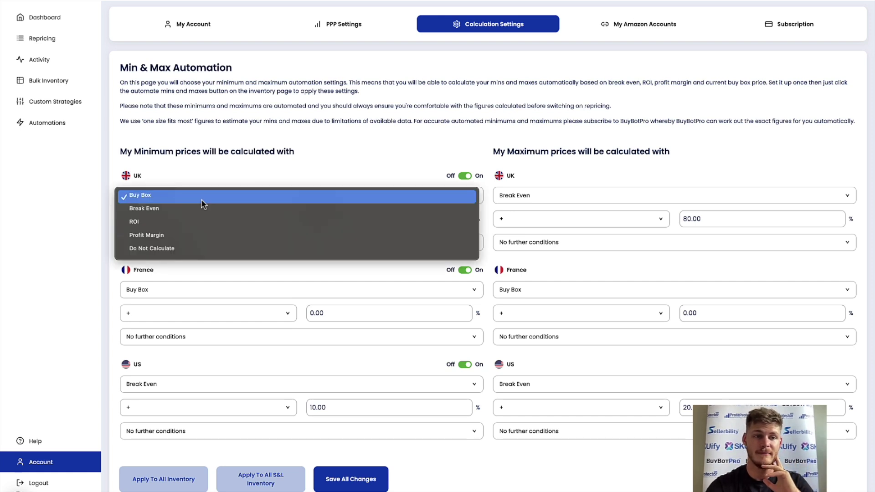
pyautogui.click(200, 207)
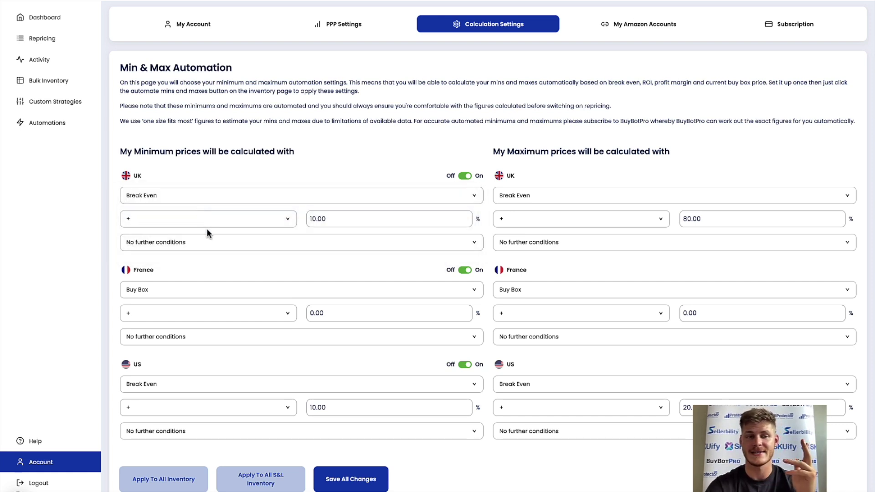
pyautogui.click(206, 244)
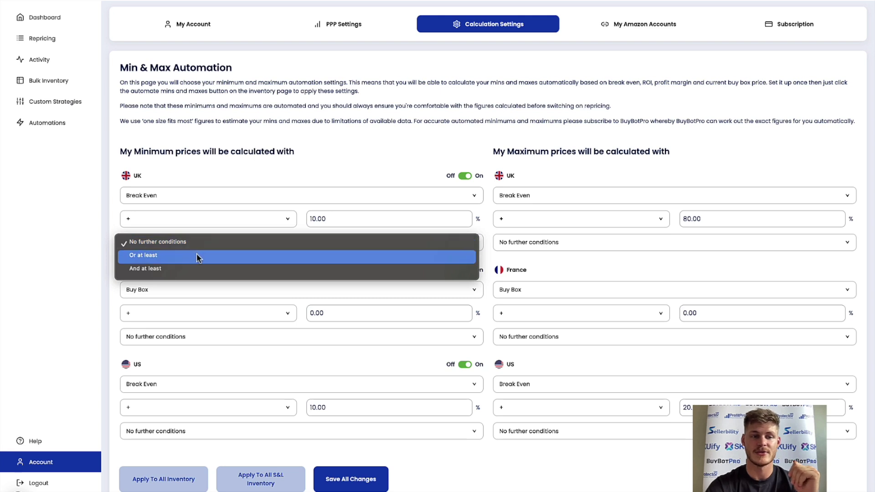
pyautogui.click(197, 256)
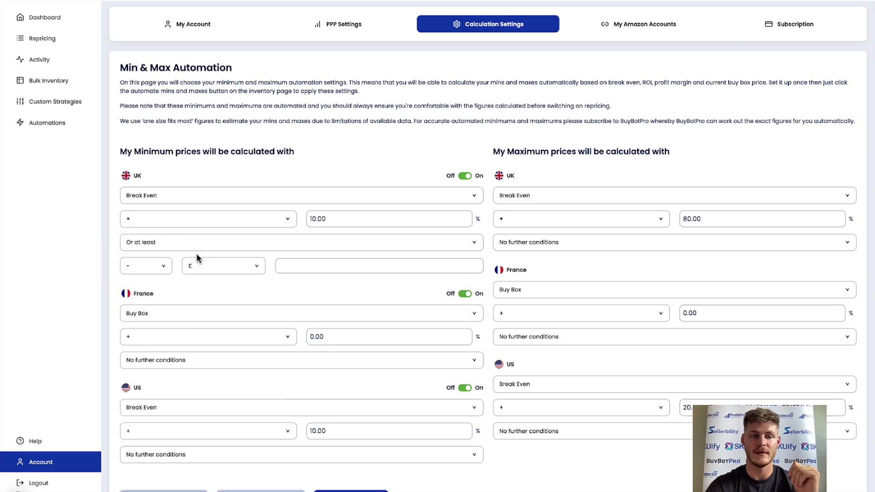
pyautogui.click(164, 252)
pyautogui.click(164, 254)
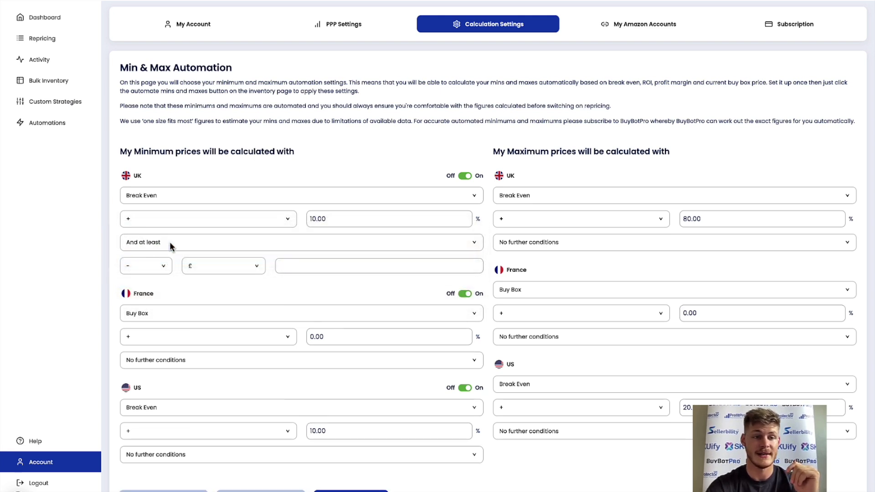
pyautogui.click(150, 266)
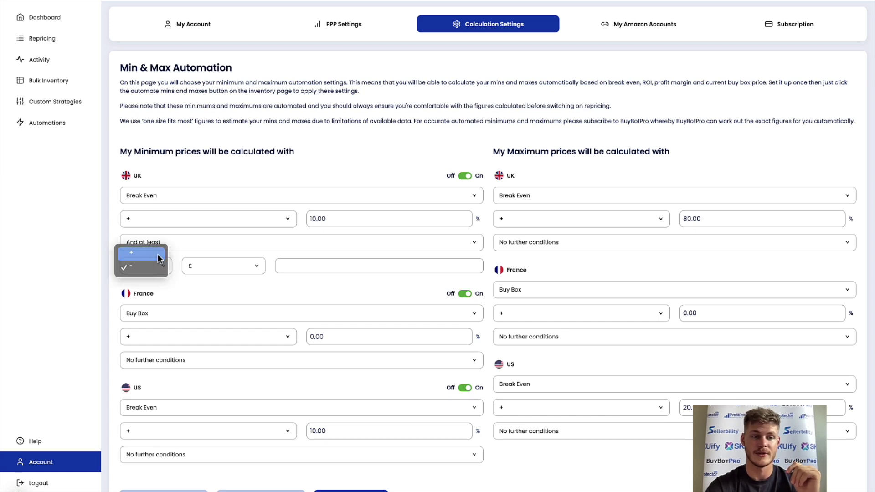
pyautogui.click(141, 252)
pyautogui.click(306, 264)
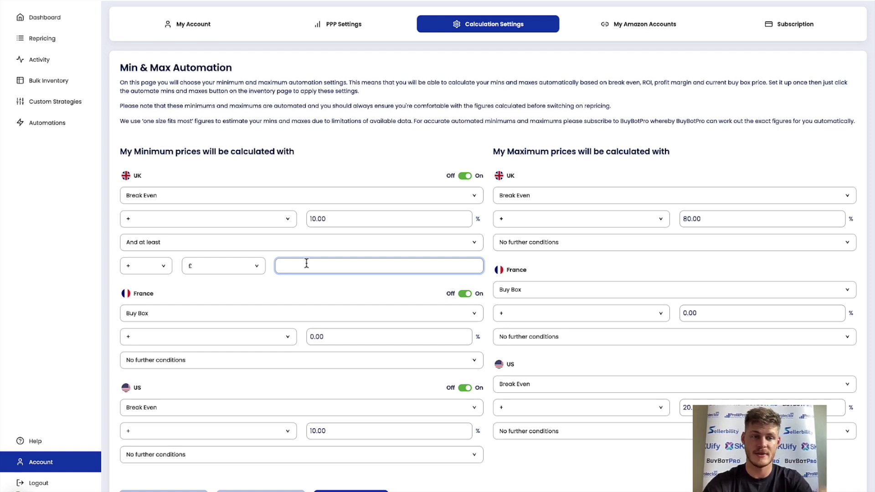
pyautogui.write('1.00')
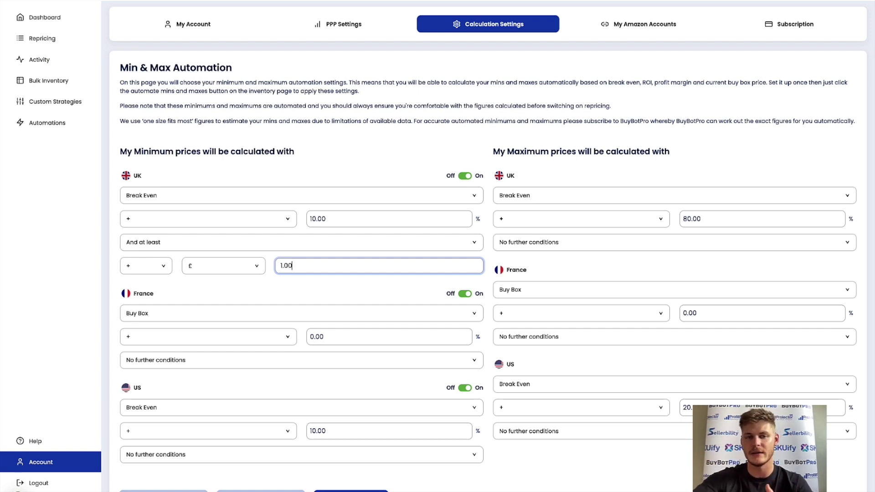
pyautogui.click(152, 243)
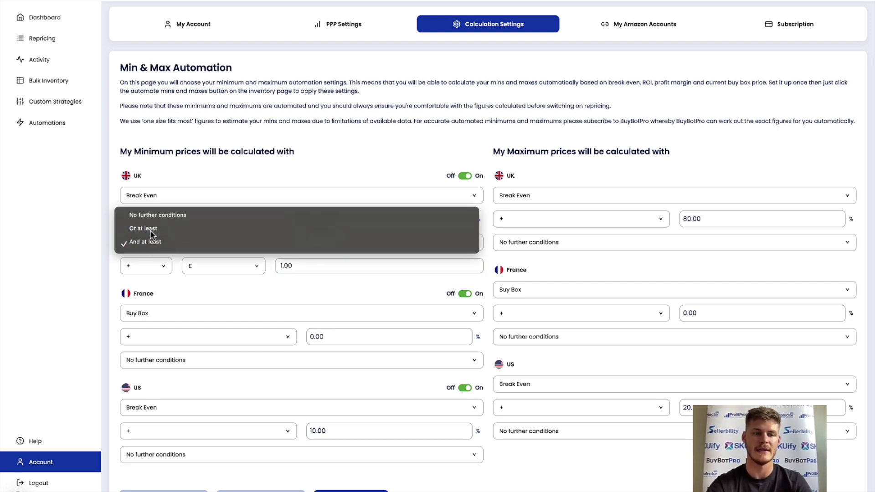
pyautogui.click(151, 232)
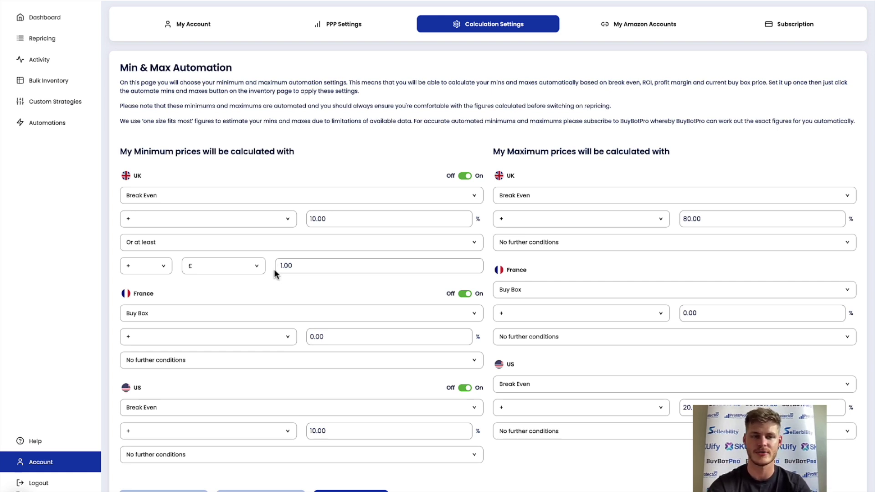
pyautogui.click(258, 246)
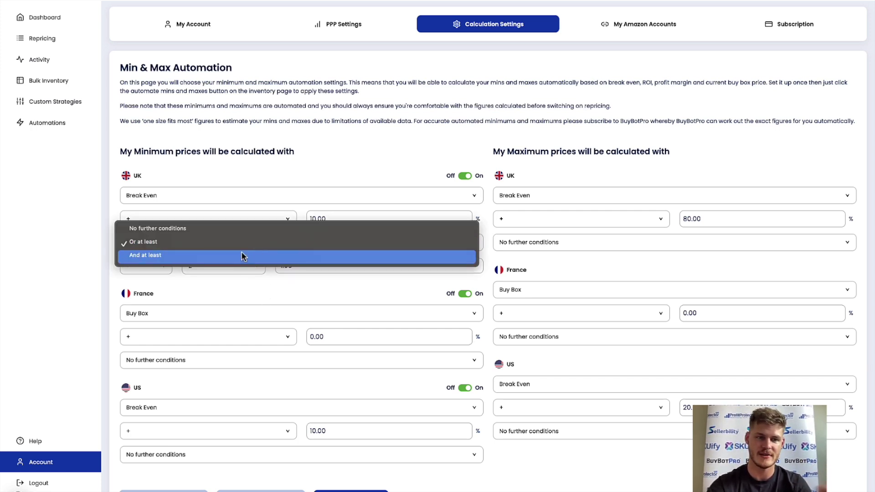
pyautogui.click(229, 229)
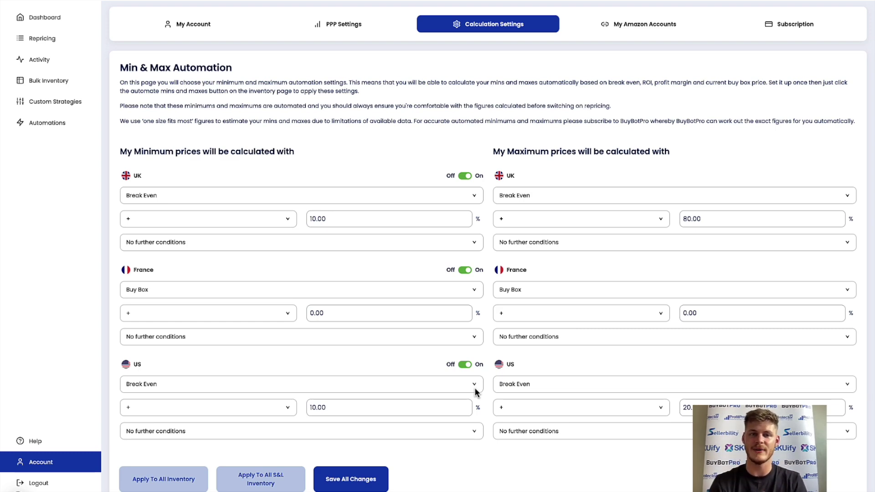
# Try Individual Marketplaces for Break Even Fees, return to All Marketplaces, then go to Repricing.
pyautogui.scroll(-5, 474, 388)
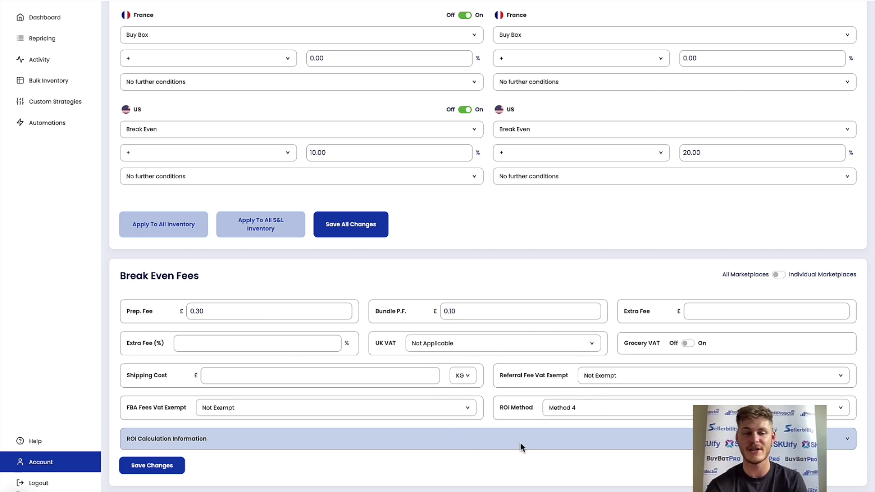
pyautogui.click(779, 275)
pyautogui.scroll(-5, 575, 319)
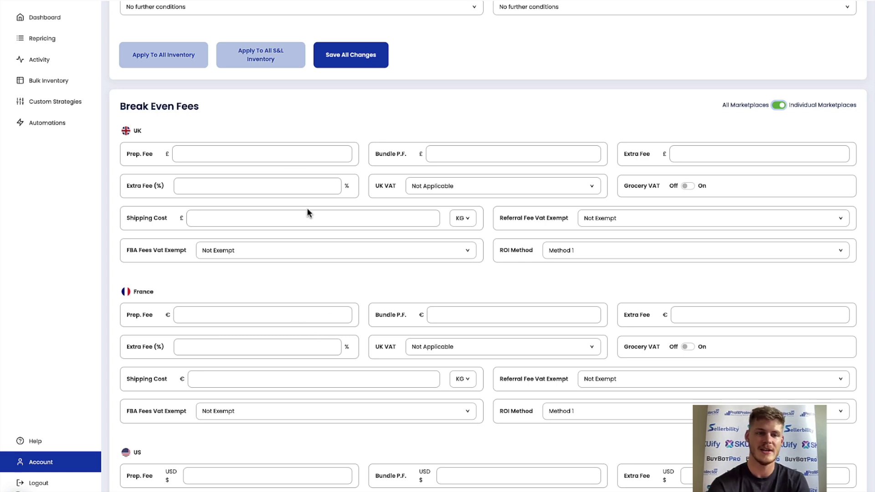
pyautogui.scroll(-5, 345, 412)
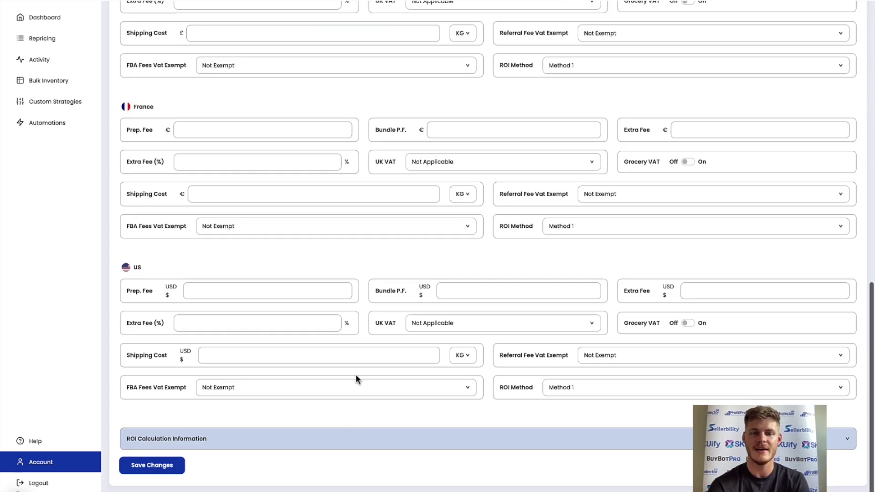
pyautogui.scroll(4, 288, 354)
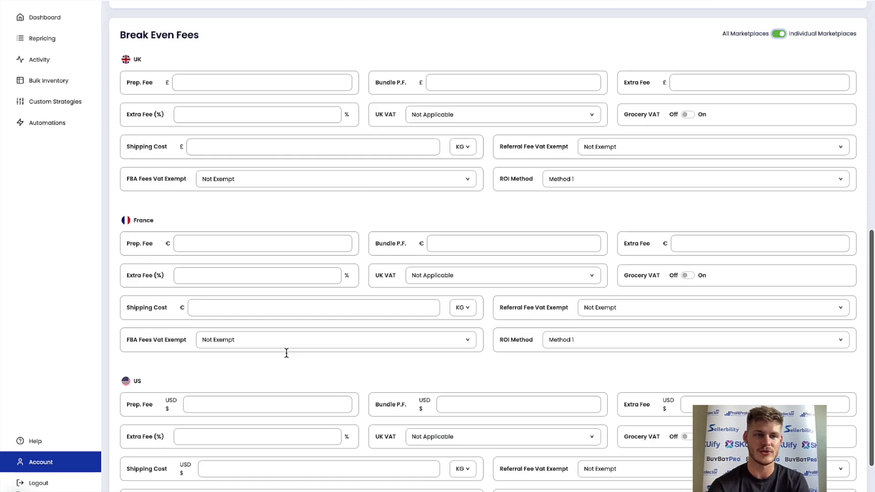
pyautogui.click(783, 90)
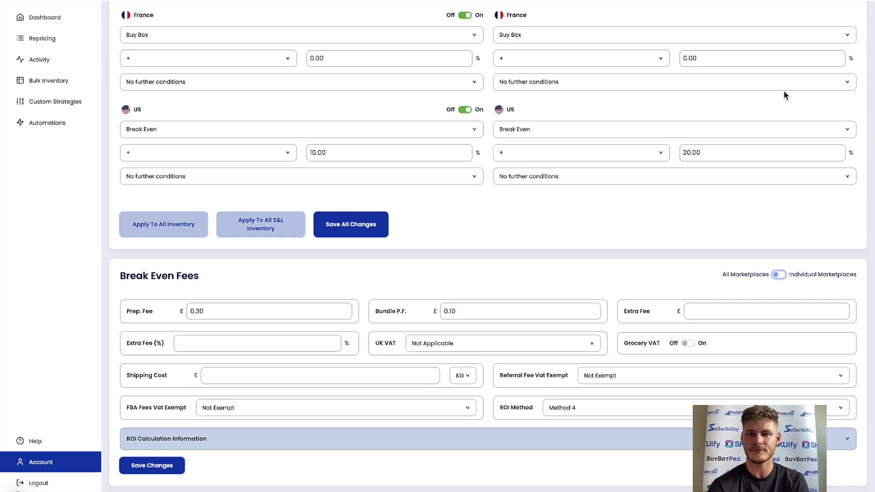
pyautogui.click(780, 274)
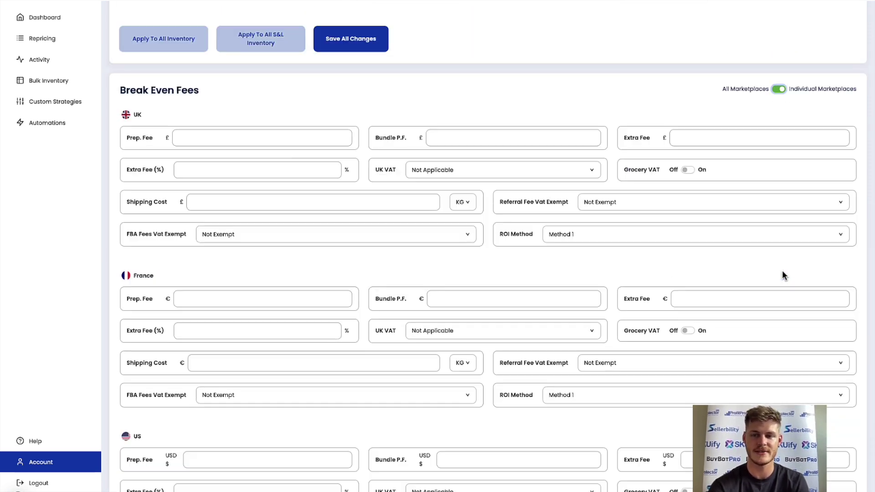
pyautogui.scroll(-3, 553, 223)
pyautogui.scroll(3, 553, 225)
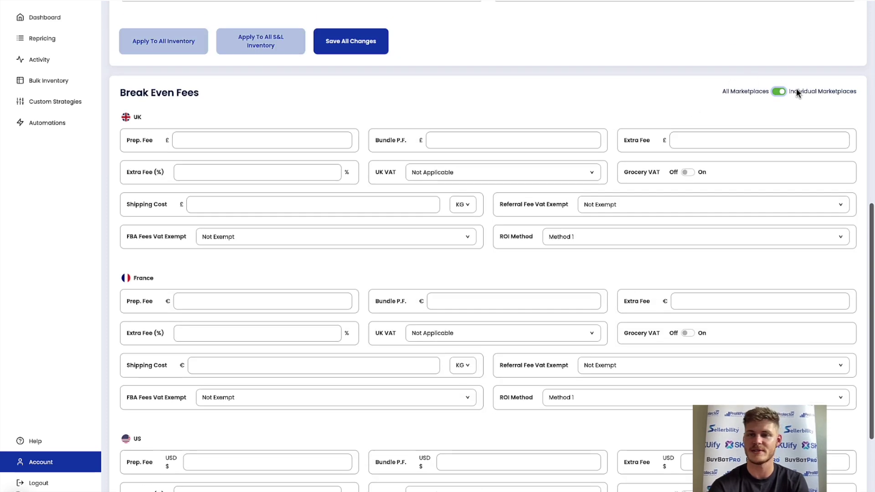
pyautogui.click(777, 93)
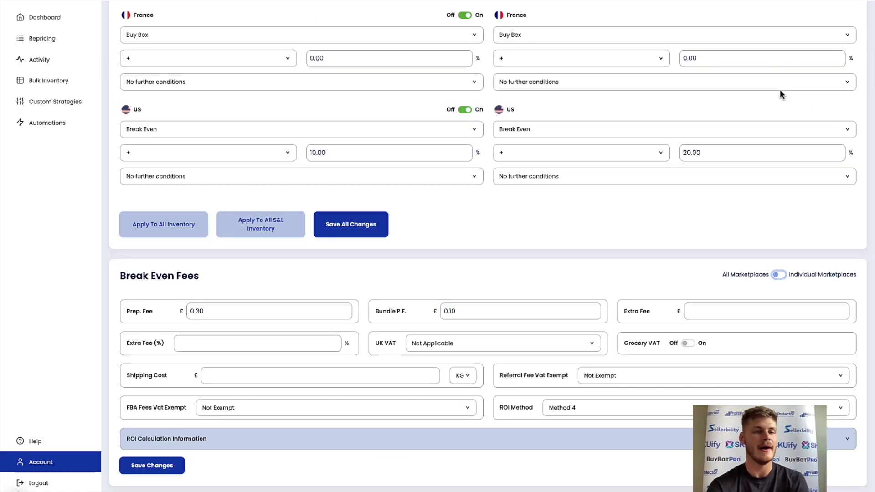
pyautogui.scroll(5, 441, 275)
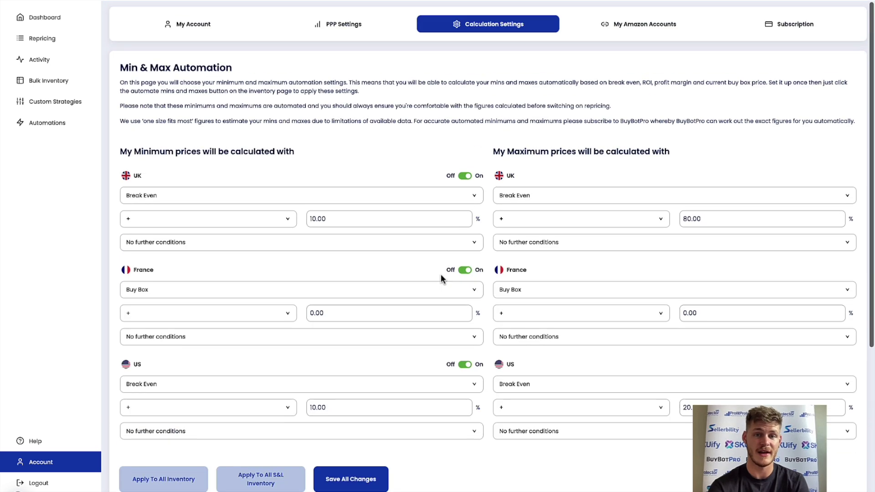
pyautogui.click(49, 39)
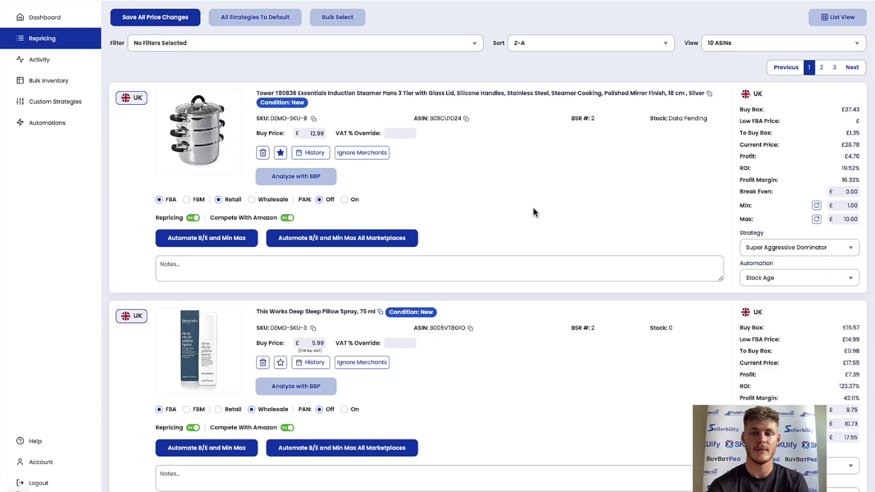
# Switch the Tower steamer's £12.99 buy price to Wholesale, then back to Retail.
pyautogui.doubleClick(312, 132)
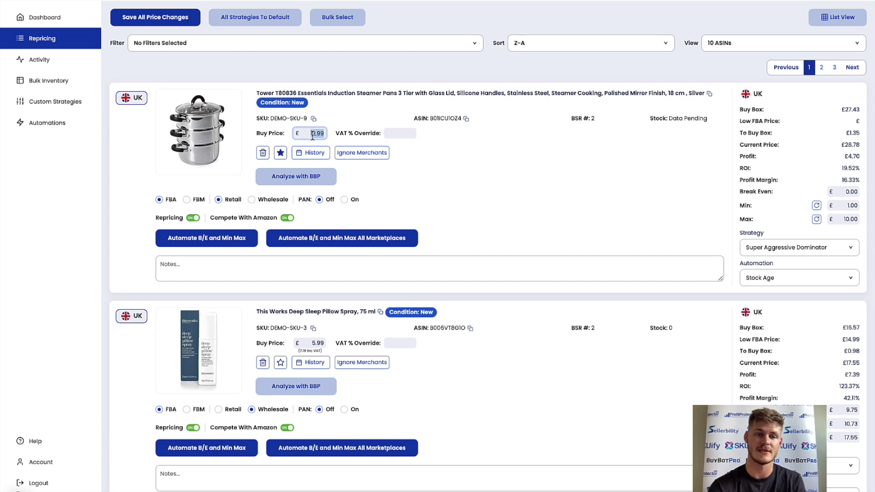
pyautogui.click(252, 200)
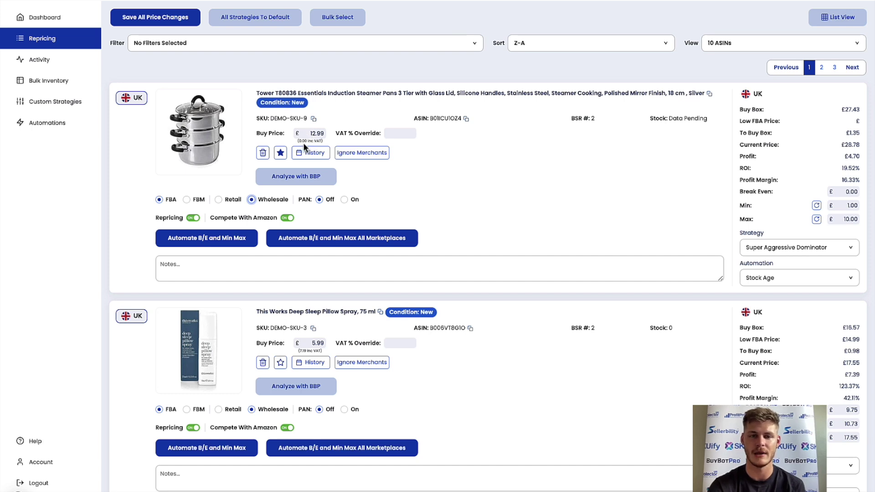
pyautogui.click(218, 199)
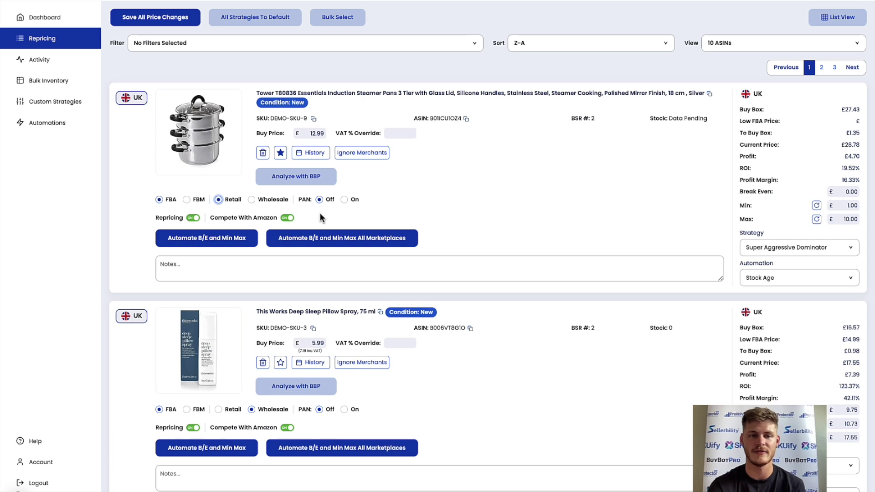
# Set PAN to On for the Tower T80836 steamer pans, then go to Bulk Inventory.
pyautogui.click(345, 199)
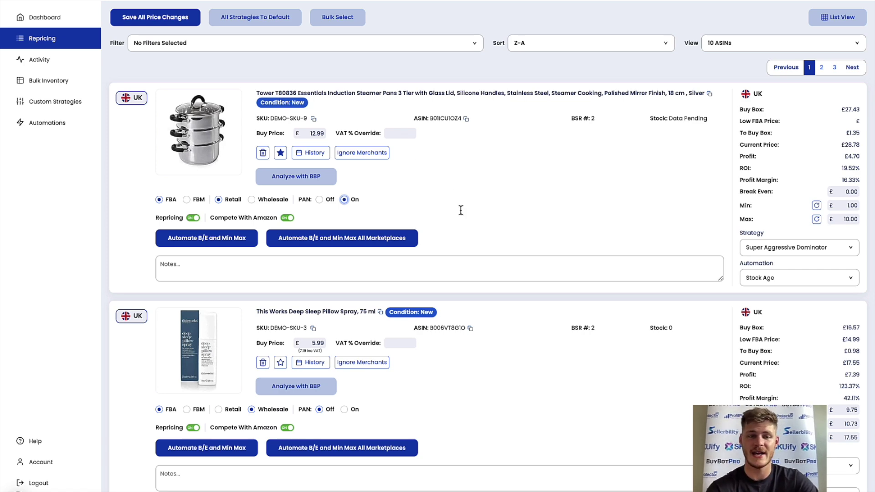
pyautogui.scroll(-4, 444, 371)
pyautogui.scroll(-10, 444, 370)
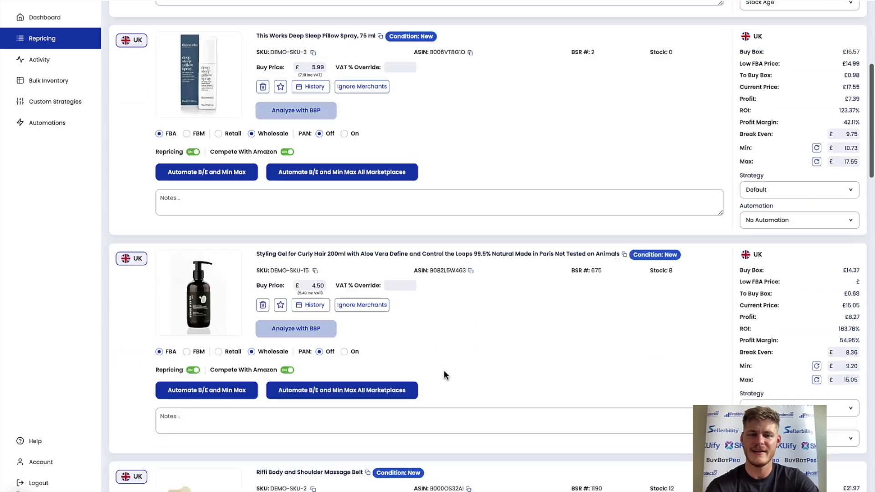
pyautogui.scroll(14, 444, 370)
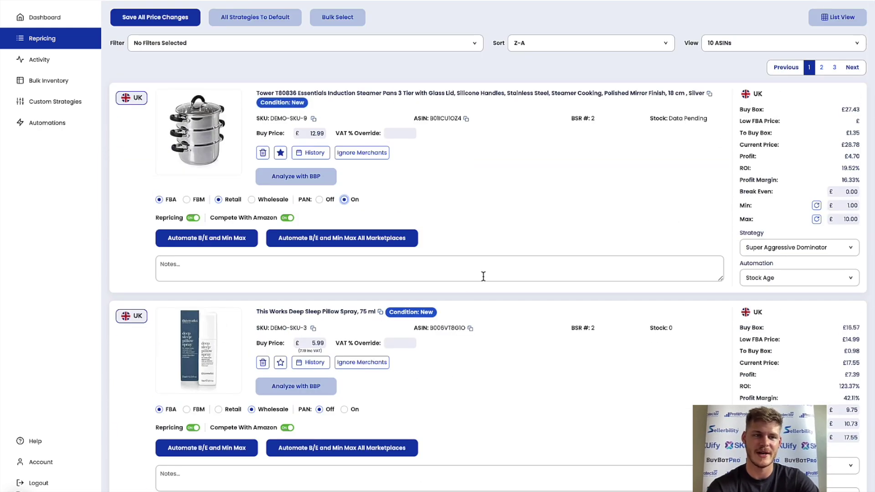
pyautogui.click(64, 83)
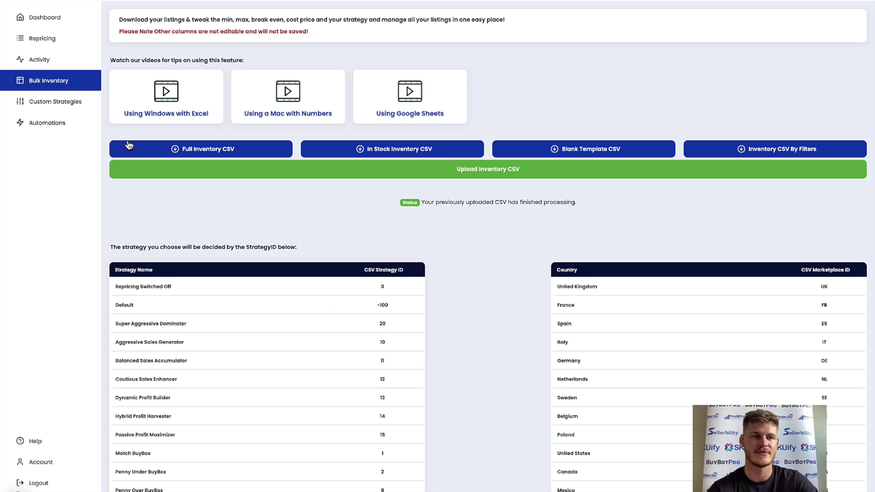
pyautogui.click(62, 38)
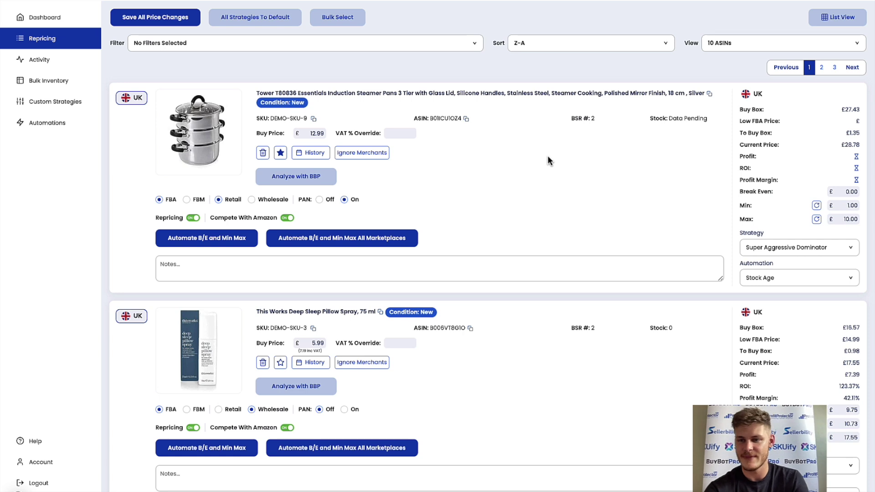
# Auto-calculate the Tower steamer's break-even £23.24, minimum £25.56 and maximum £41.83.
pyautogui.click(215, 238)
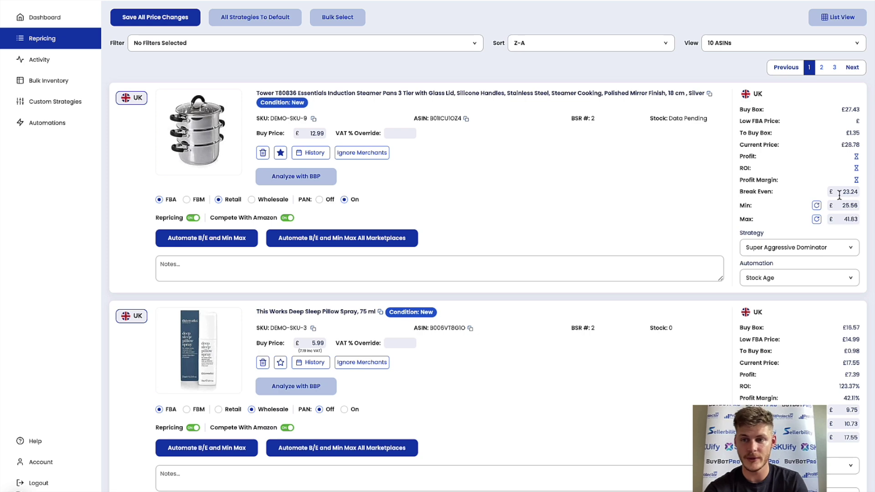
pyautogui.scroll(-1, 578, 392)
pyautogui.scroll(-2, 577, 388)
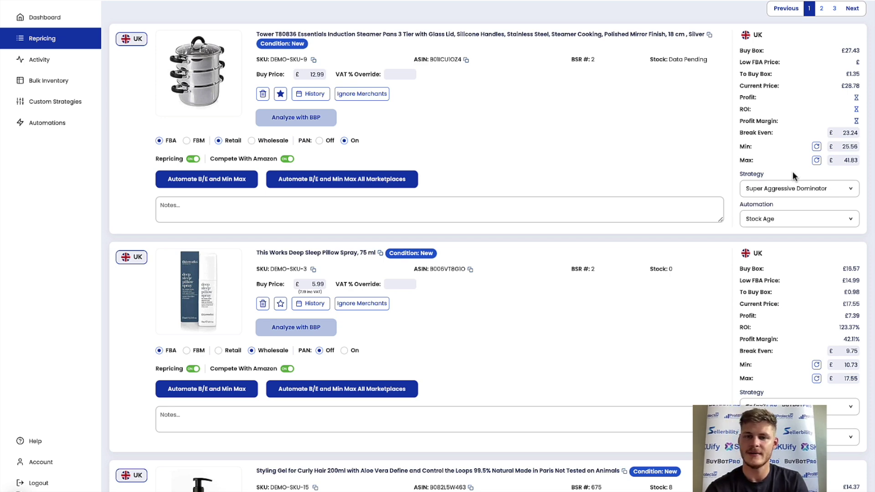
pyautogui.scroll(2, 643, 200)
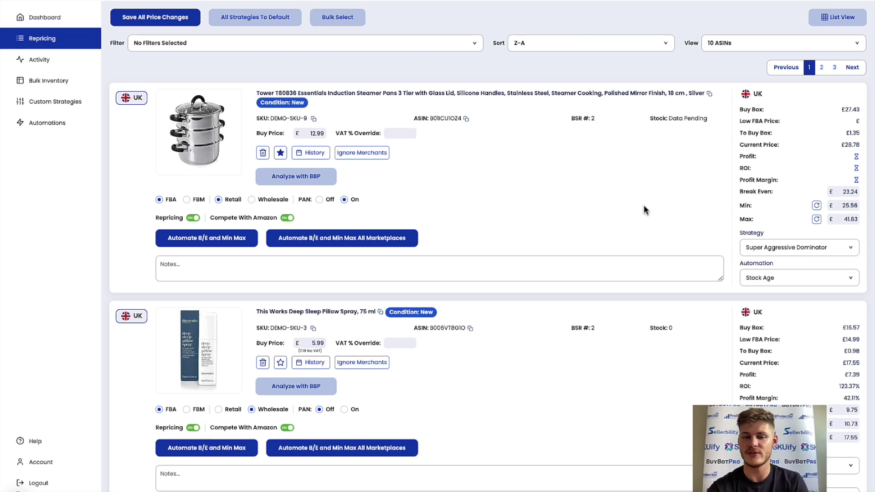
pyautogui.scroll(-5, 640, 373)
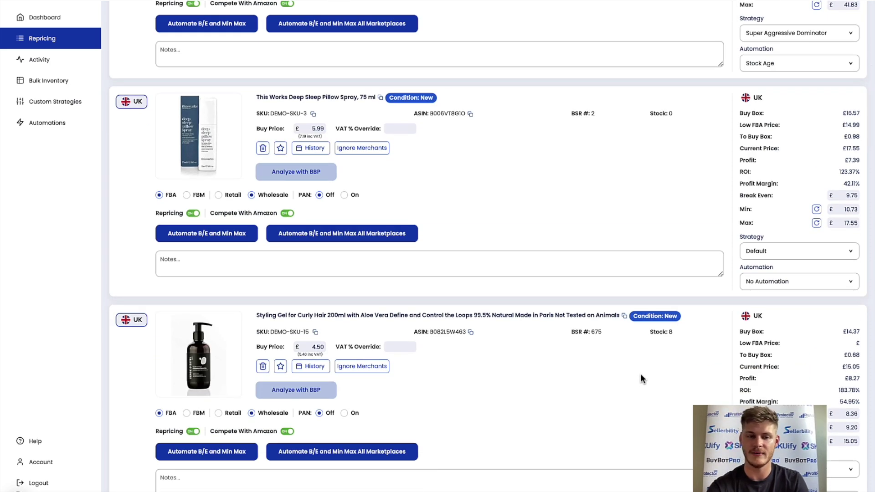
pyautogui.scroll(5, 641, 374)
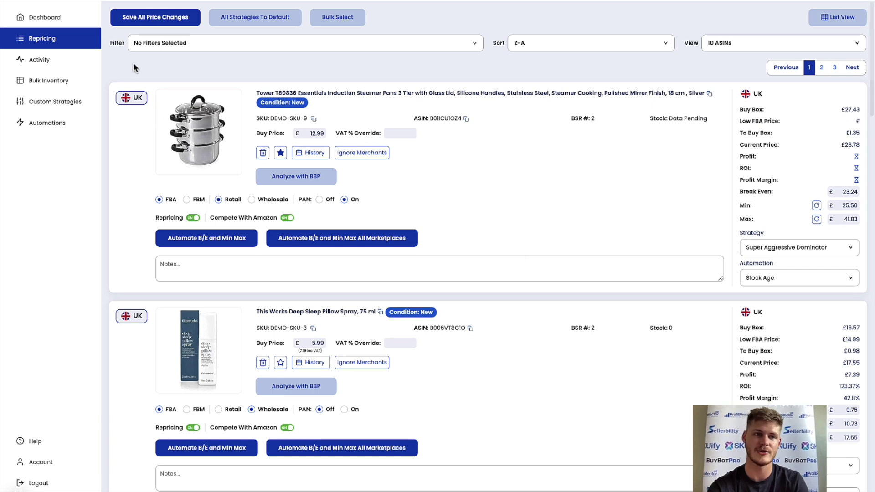